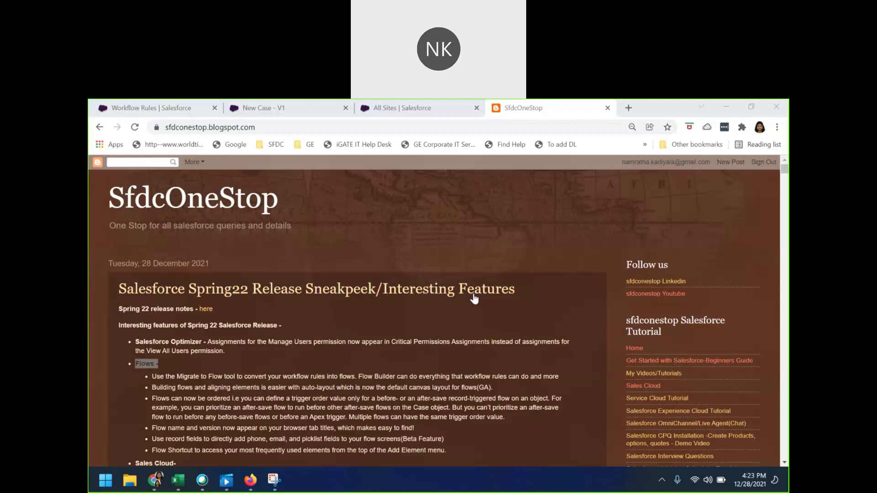
Read the Salesforce Optimizer, Flows and Sales Cloud features in the Spring22 release blog post.
scroll(420, 372, "down", 1)
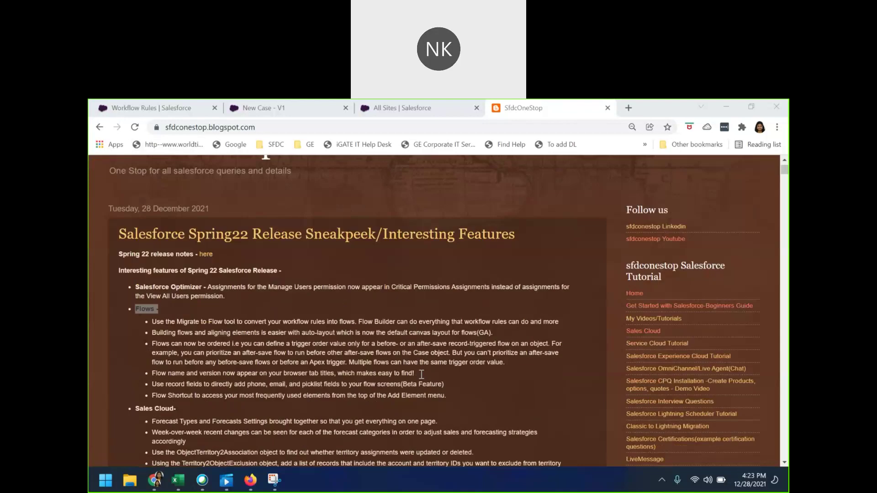
left_click(131, 353)
left_click_drag(136, 287, 202, 291)
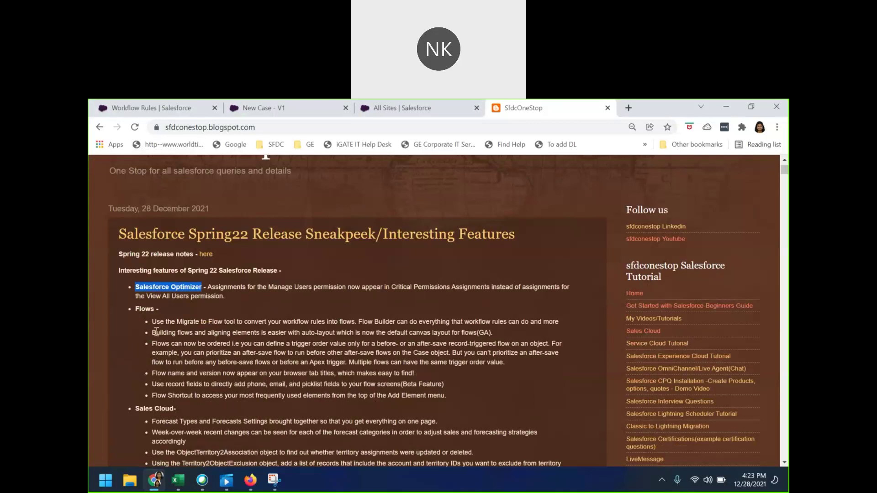
left_click_drag(152, 321, 357, 323)
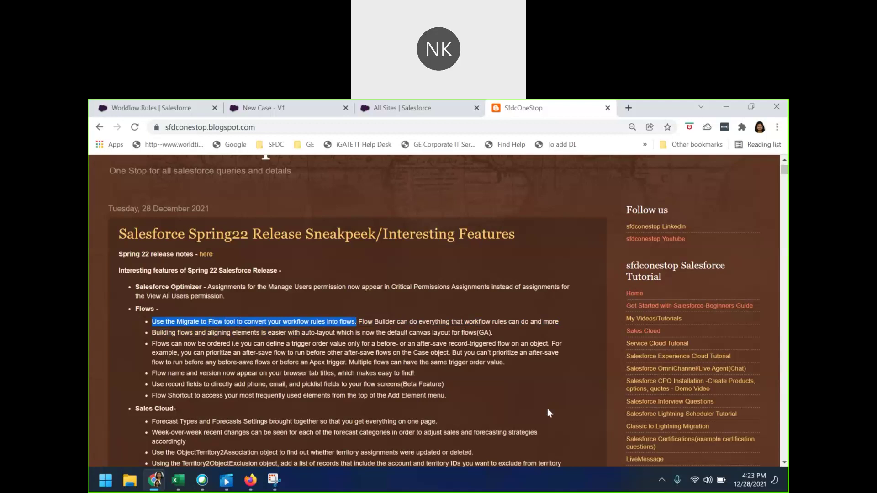
left_click(515, 397)
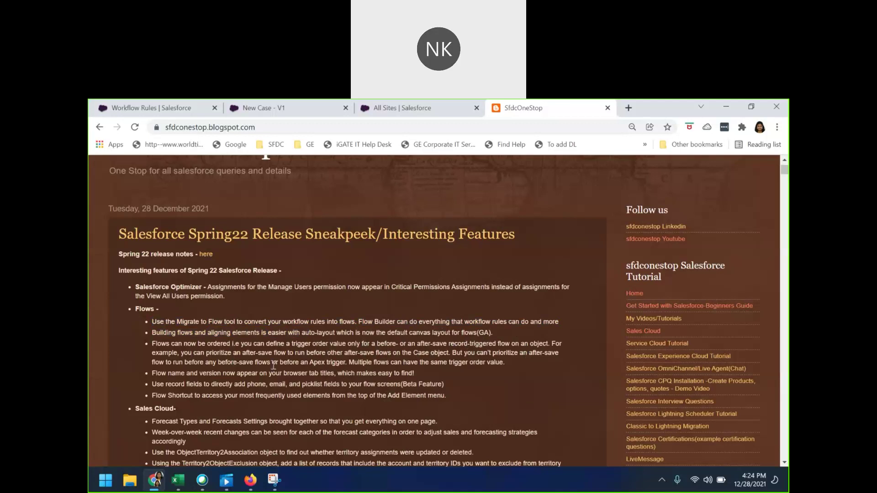
scroll(184, 392, "down", 1)
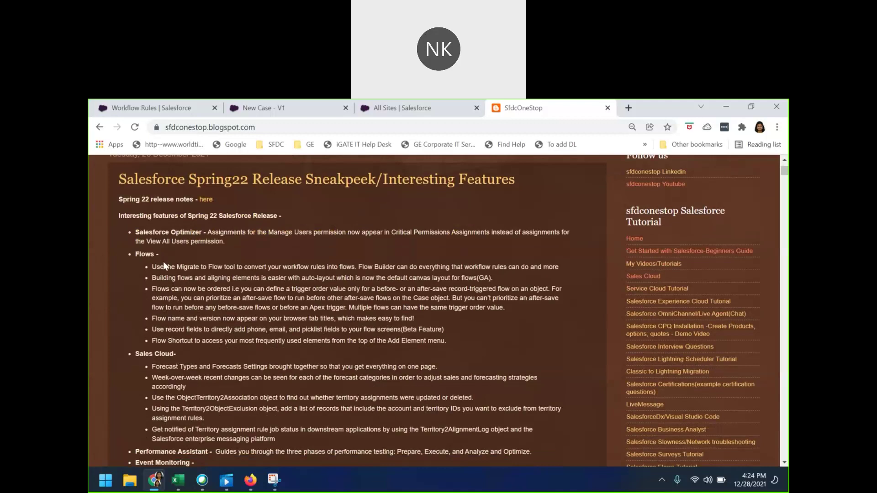
left_click_drag(136, 354, 175, 354)
scroll(163, 396, "down", 1)
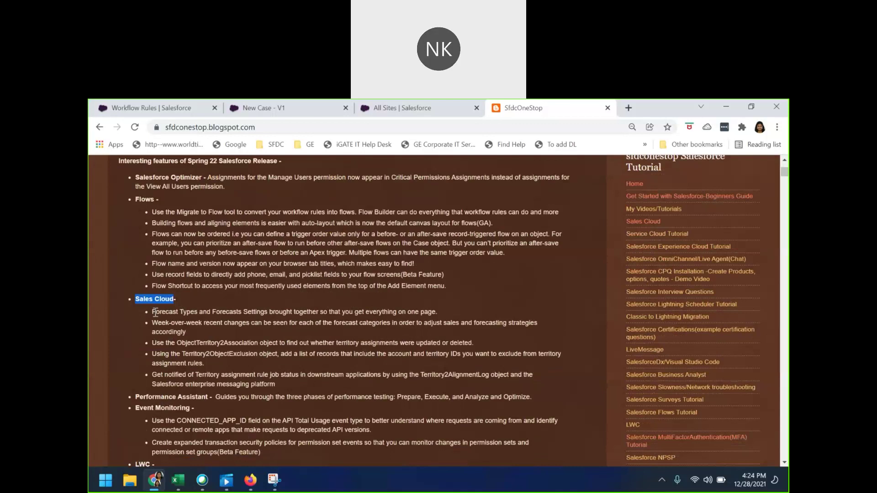
left_click_drag(156, 312, 185, 343)
scroll(175, 423, "down", 1)
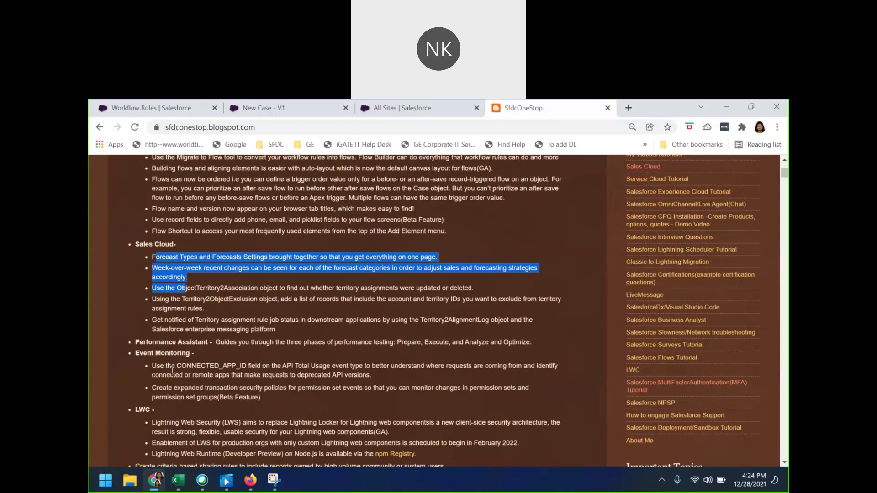
Skim the post's remaining sections, from Event Monitoring and LWC through Service Cloud, Experience Cloud and Lightning App Builder.
scroll(169, 417, "down", 2)
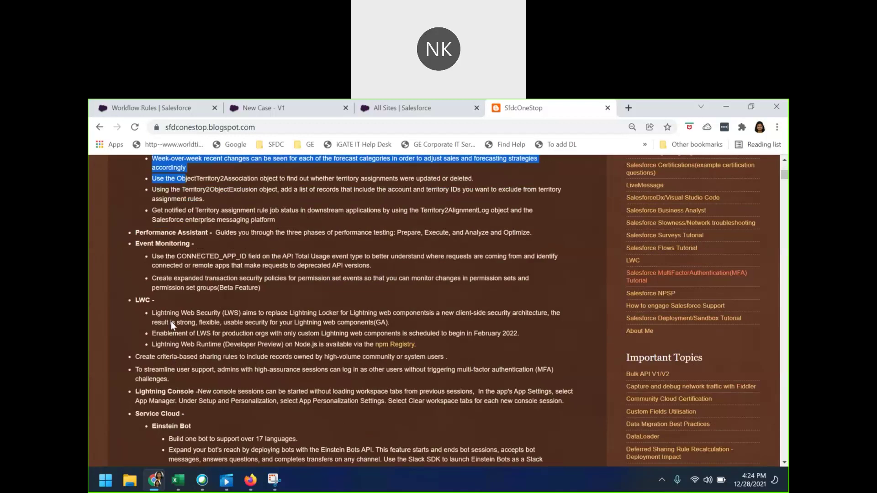
scroll(162, 390, "down", 3)
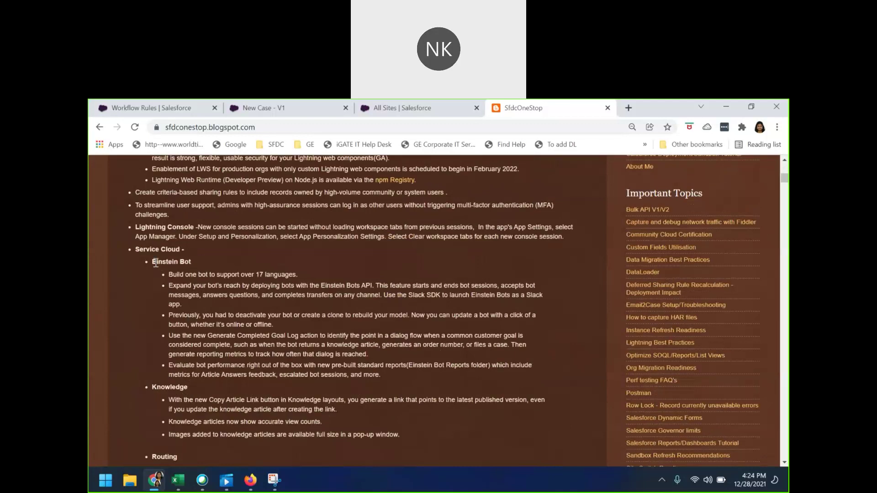
scroll(188, 414, "down", 1)
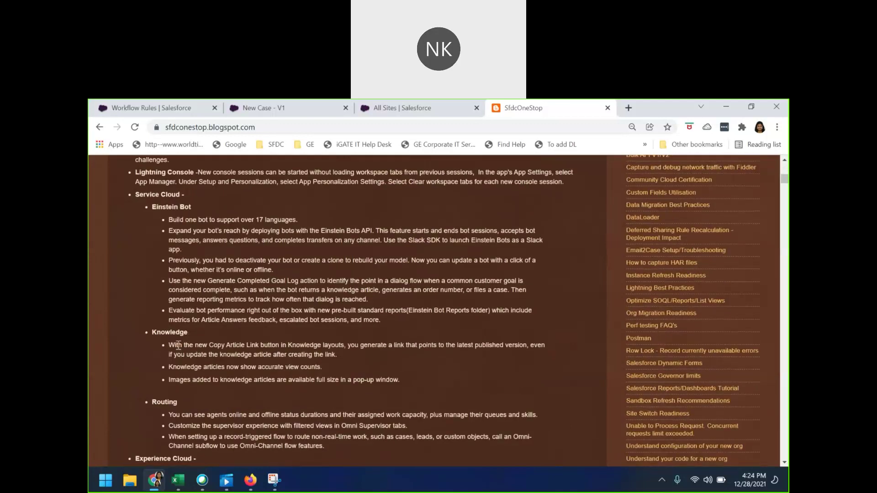
scroll(182, 422, "down", 1)
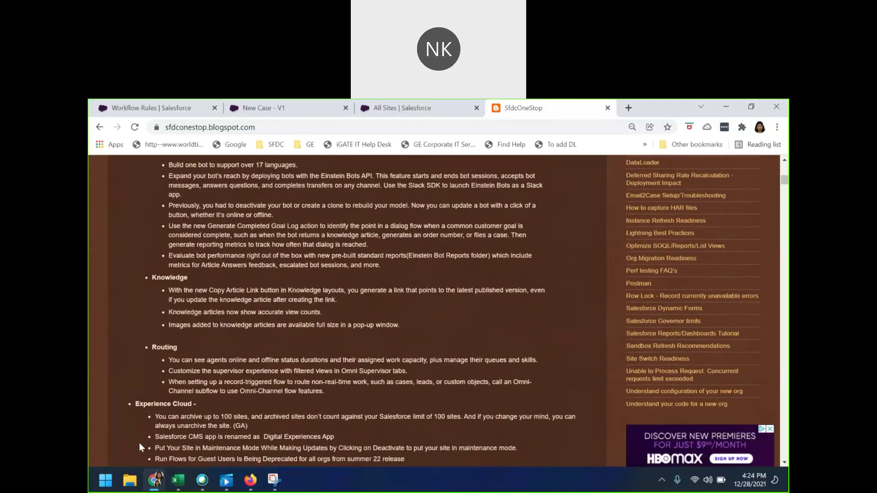
scroll(158, 446, "down", 1)
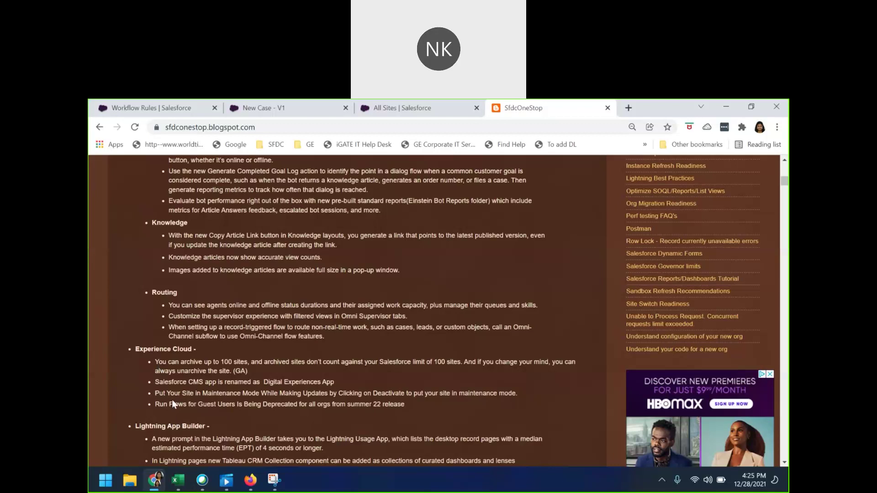
scroll(183, 410, "down", 3)
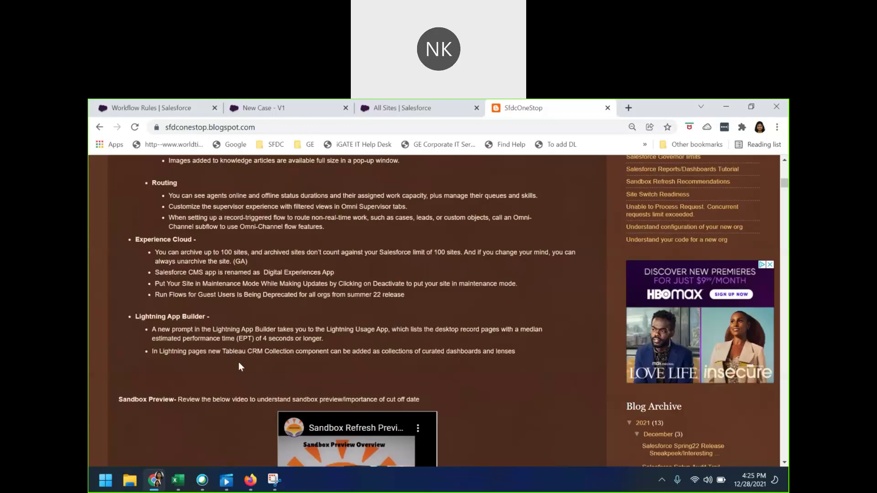
scroll(202, 400, "up", 15)
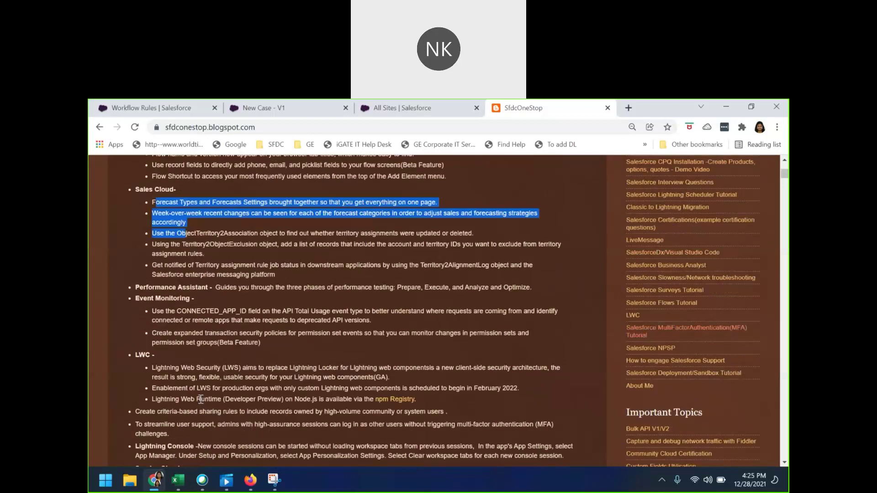
left_click(199, 401)
scroll(201, 402, "up", 3)
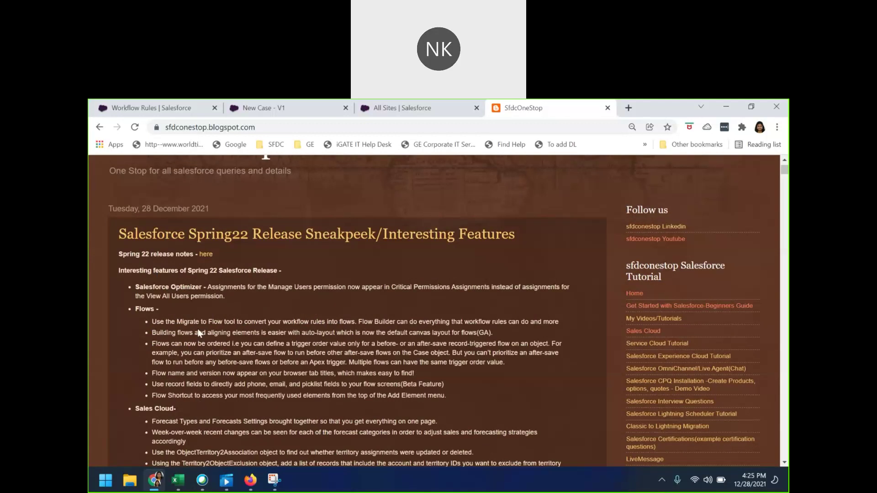
Switch to the Workflow Rules page in Salesforce Setup and open the New Case rule on the Case object.
left_click(151, 111)
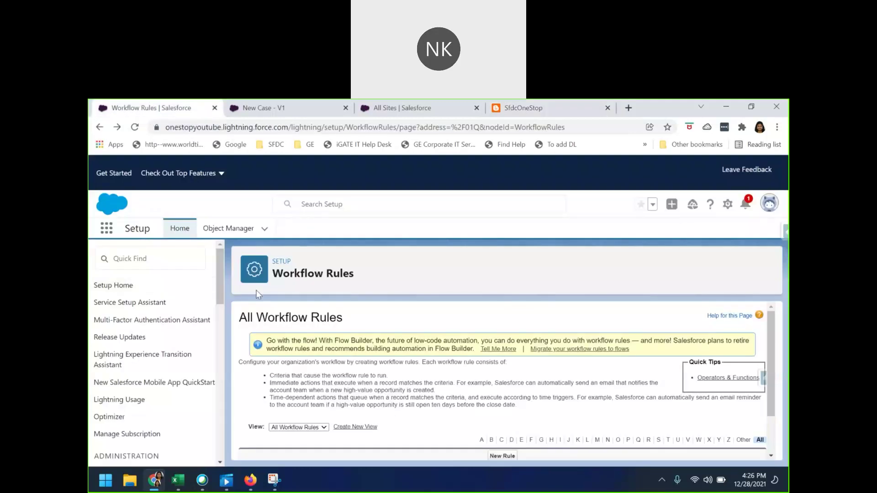
scroll(184, 384, "down", 2)
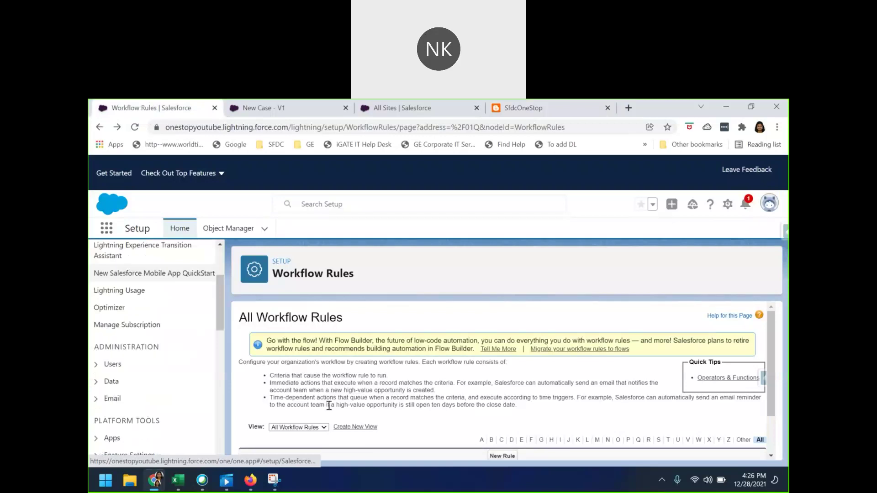
scroll(328, 406, "down", 1)
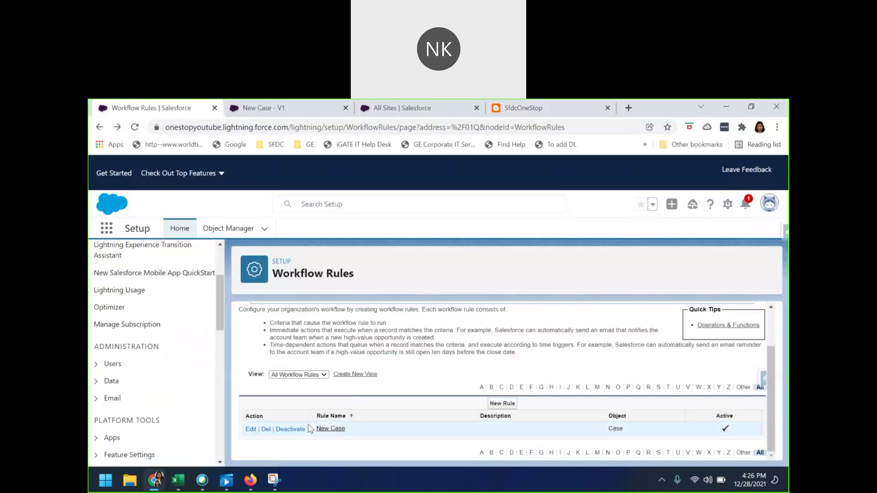
scroll(315, 434, "up", 1)
scroll(319, 440, "down", 1)
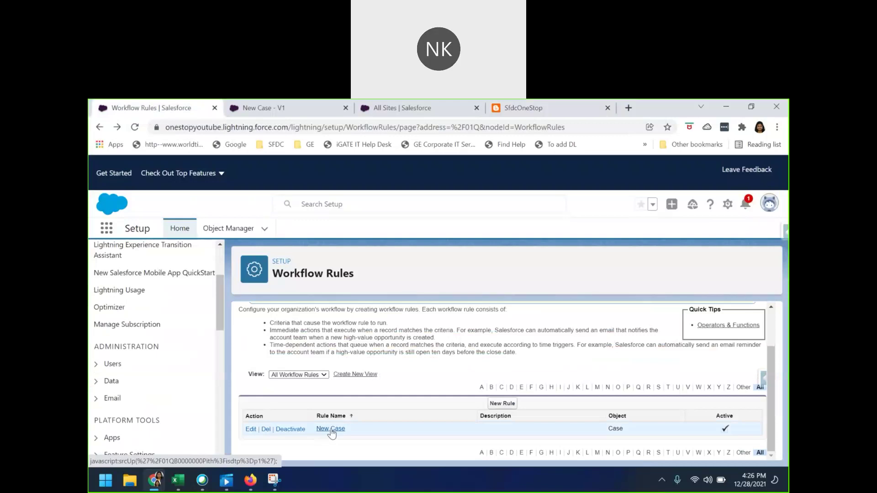
left_click(331, 430)
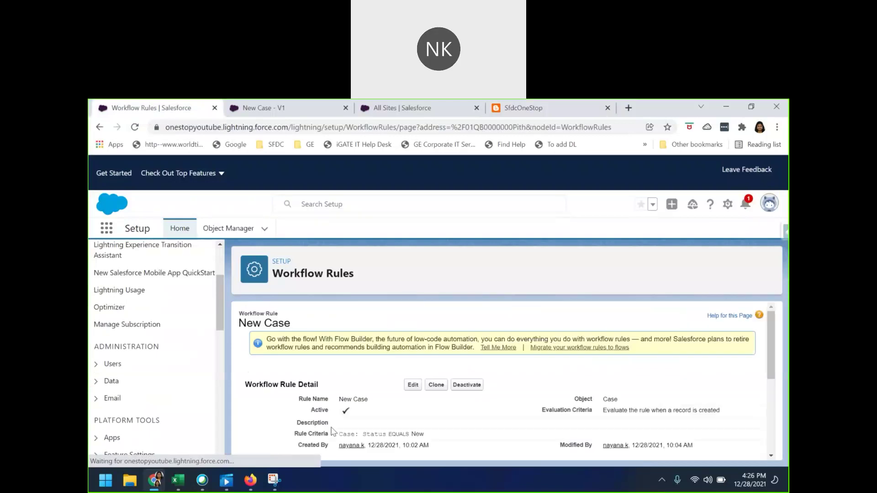
Examine the New Case rule's criteria, evaluation setting and workflow actions, and read the notice about moving workflow rules to Flow Builder.
scroll(365, 405, "down", 1)
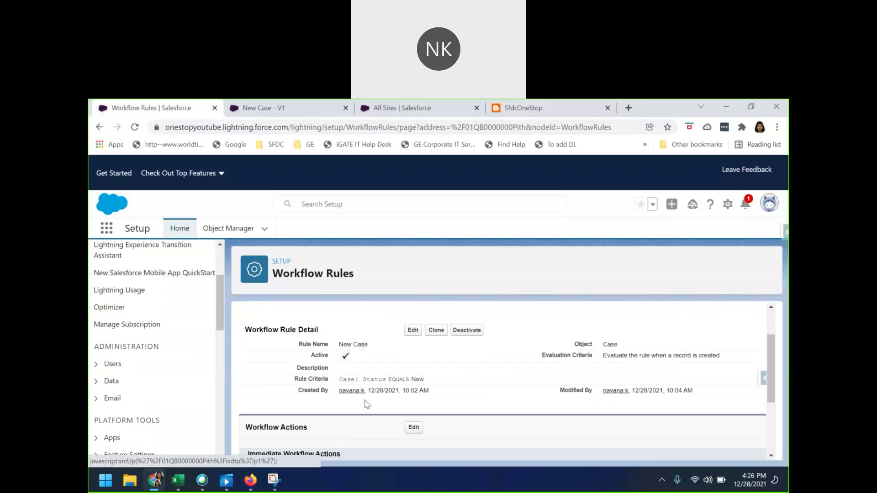
scroll(349, 413, "down", 2)
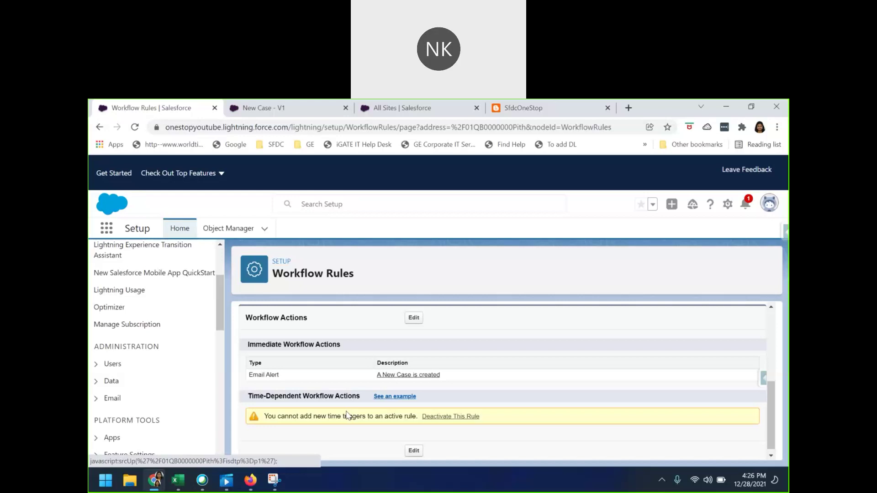
scroll(347, 427, "up", 3)
scroll(346, 427, "up", 2)
scroll(346, 428, "down", 5)
scroll(347, 429, "up", 1)
scroll(347, 429, "up", 2)
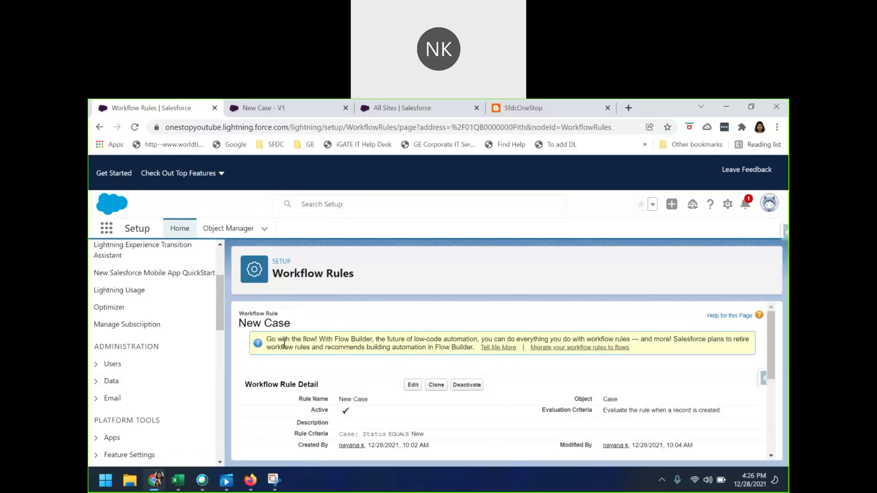
left_click_drag(268, 339, 635, 356)
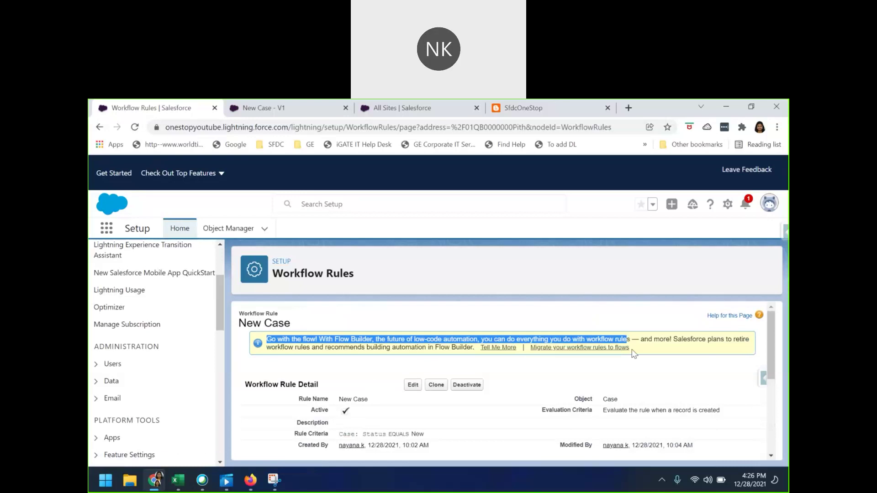
left_click(650, 364)
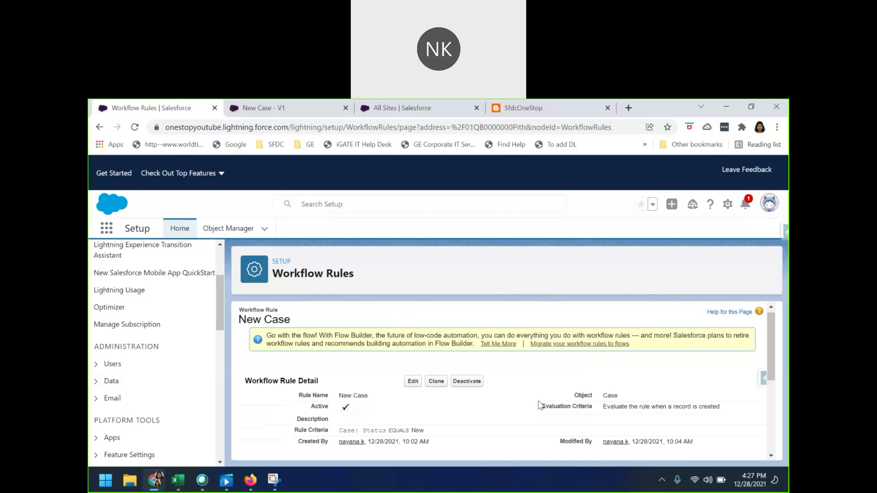
scroll(539, 403, "down", 3)
scroll(539, 404, "up", 3)
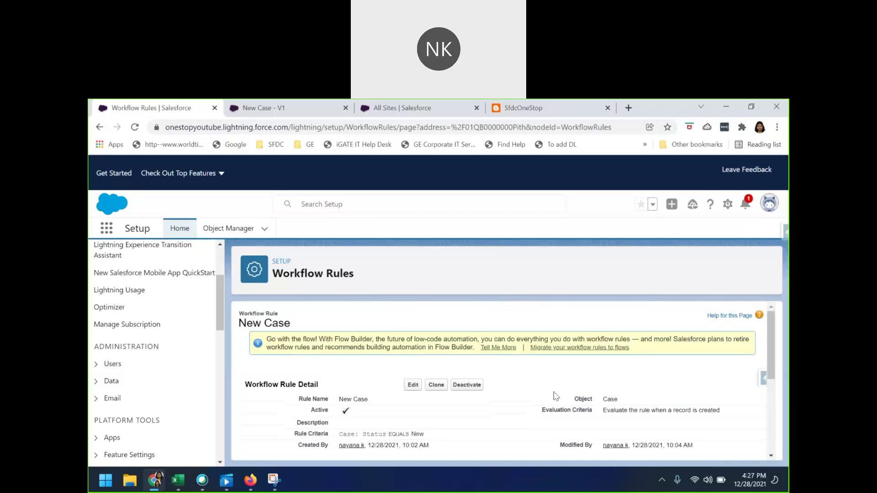
Open the Migrate To Flow (Beta) tool and migrate the New Case workflow rule to a flow.
left_click(554, 349)
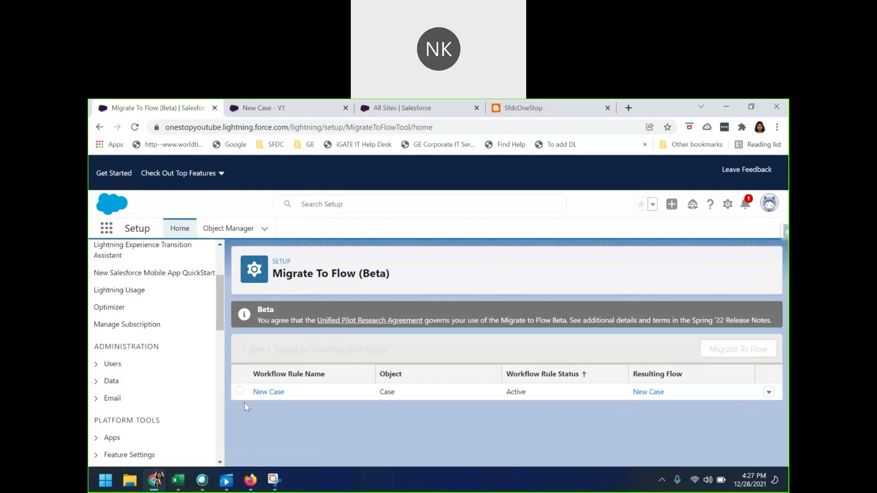
left_click(240, 392)
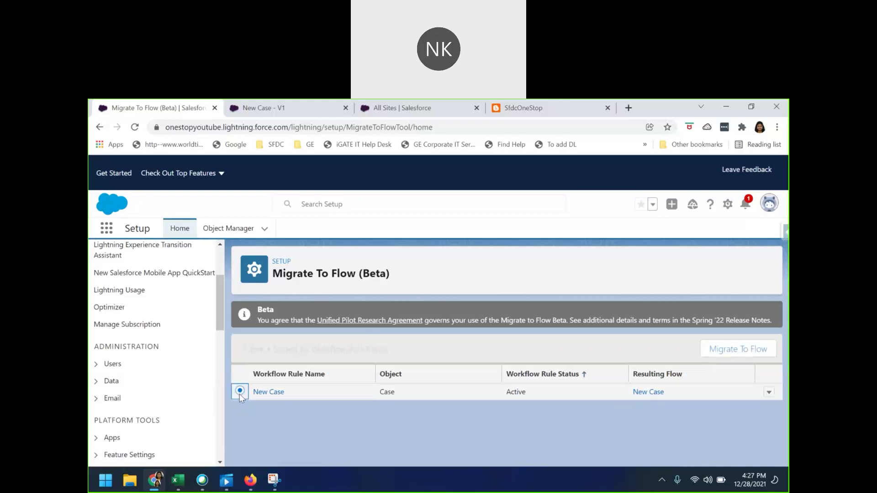
left_click(736, 351)
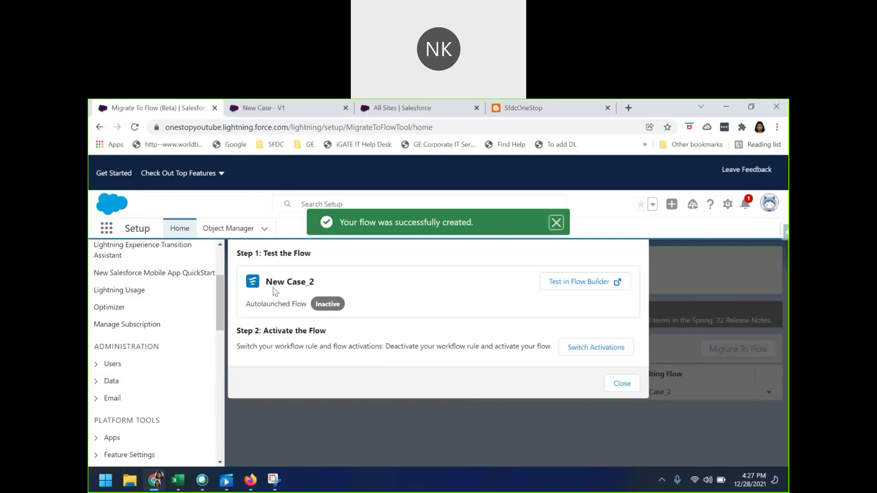
Check the name of the newly migrated flow and open it in Flow Builder for testing.
triple_click(298, 258)
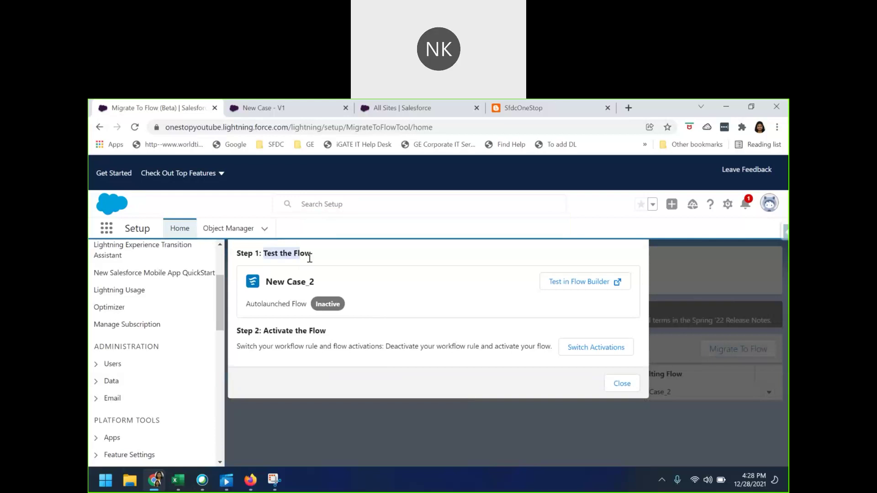
left_click_drag(267, 285, 326, 292)
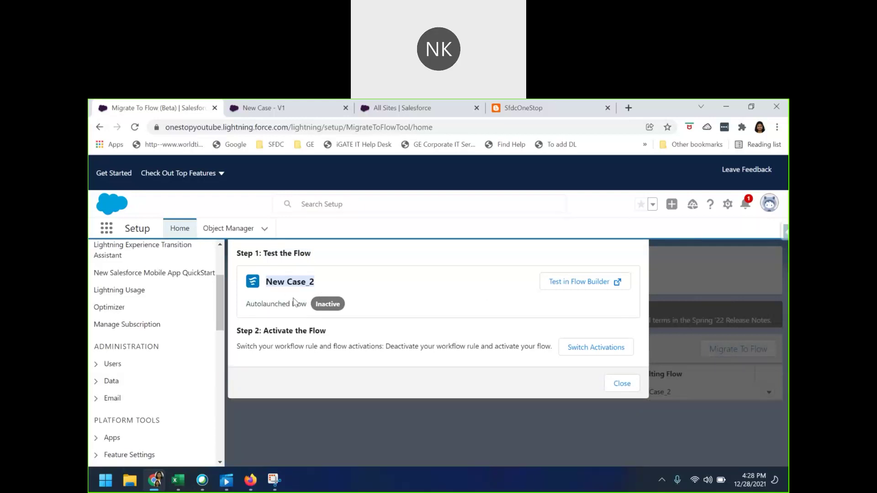
left_click(587, 286)
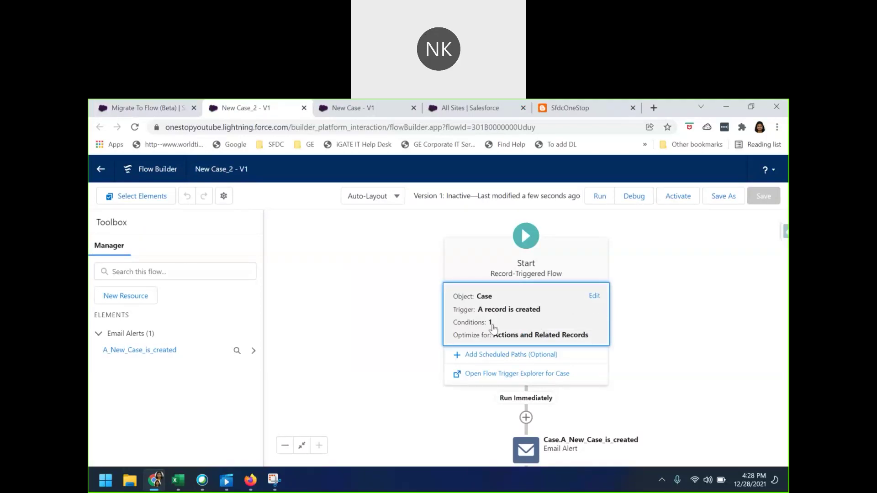
Open the flow's Start configuration and review its object and the trigger options.
left_click(595, 298)
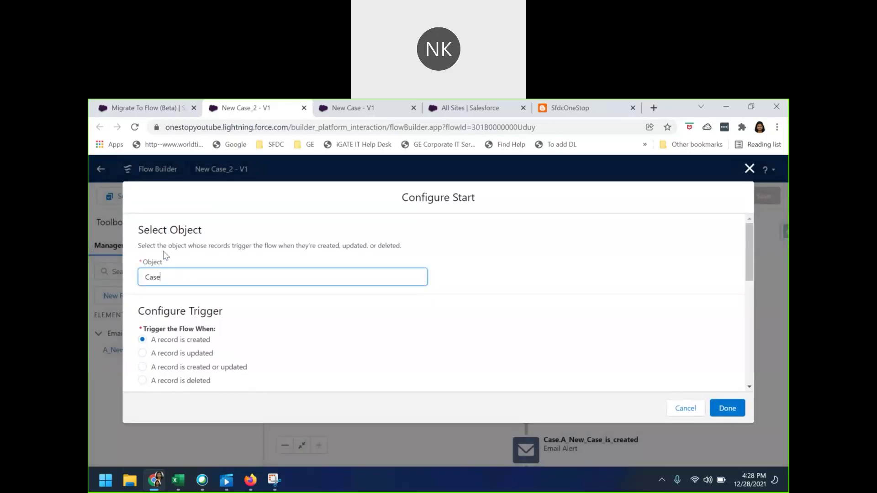
left_click_drag(168, 246, 406, 249)
left_click(408, 253)
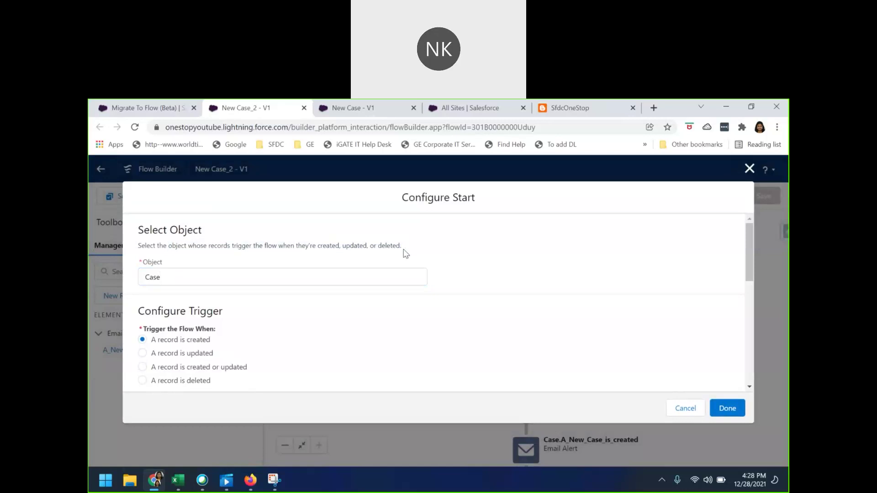
scroll(269, 374, "down", 1)
scroll(267, 371, "up", 1)
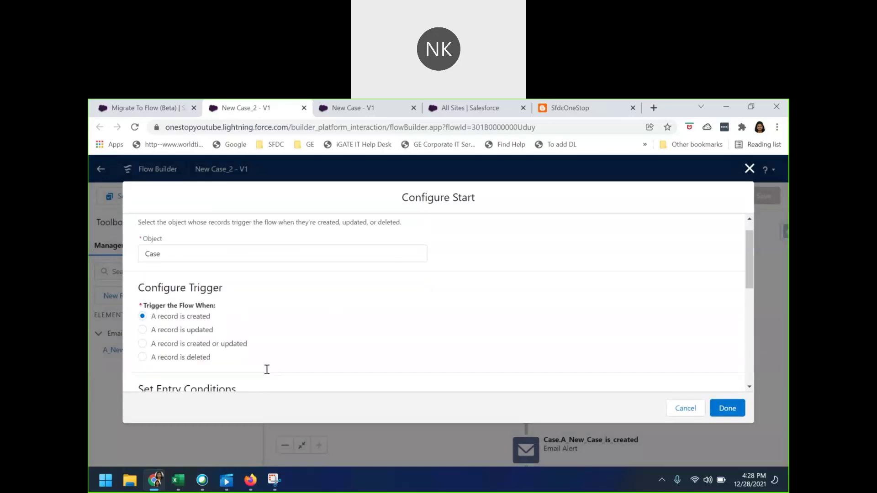
scroll(267, 370, "down", 3)
scroll(268, 371, "down", 2)
scroll(349, 333, "up", 4)
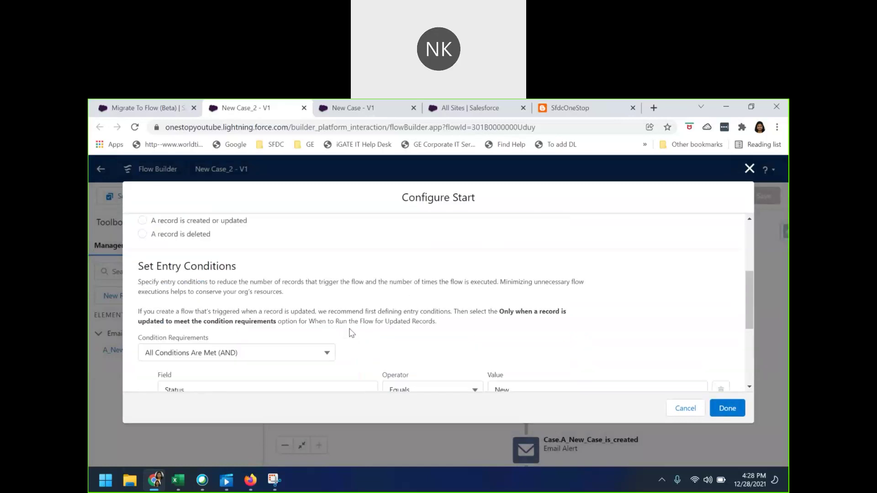
scroll(287, 331, "up", 1)
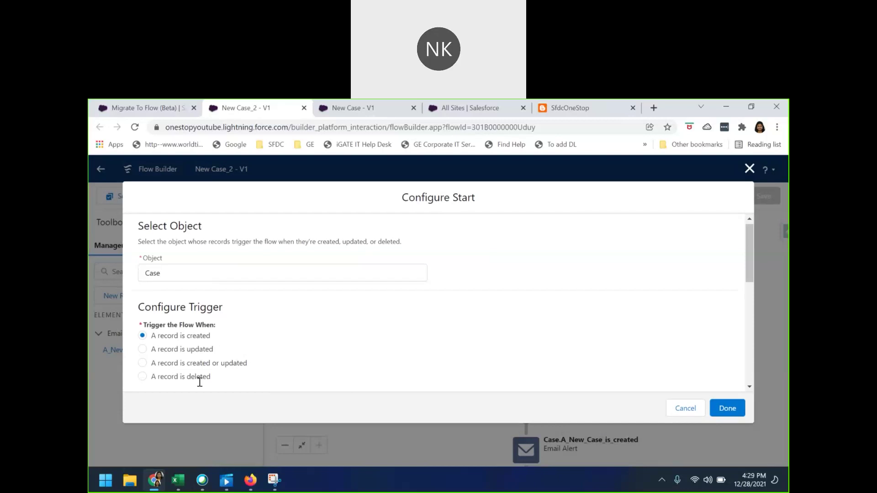
scroll(208, 337, "down", 1)
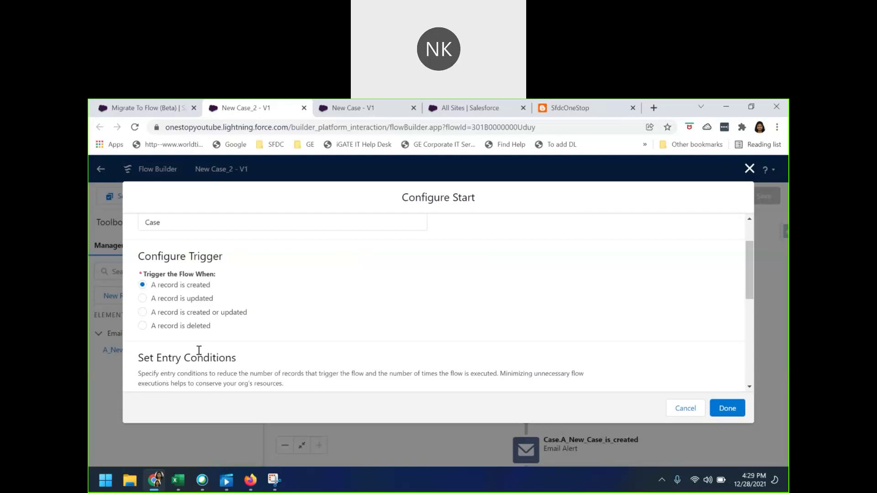
scroll(203, 352, "up", 1)
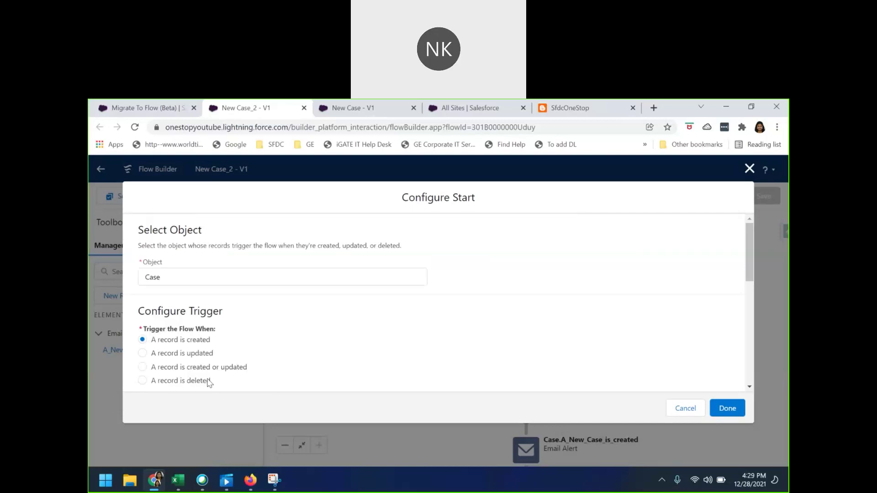
Review the Start element's entry conditions and flow optimization choice, and close the configuration.
scroll(209, 383, "down", 2)
scroll(208, 382, "down", 1)
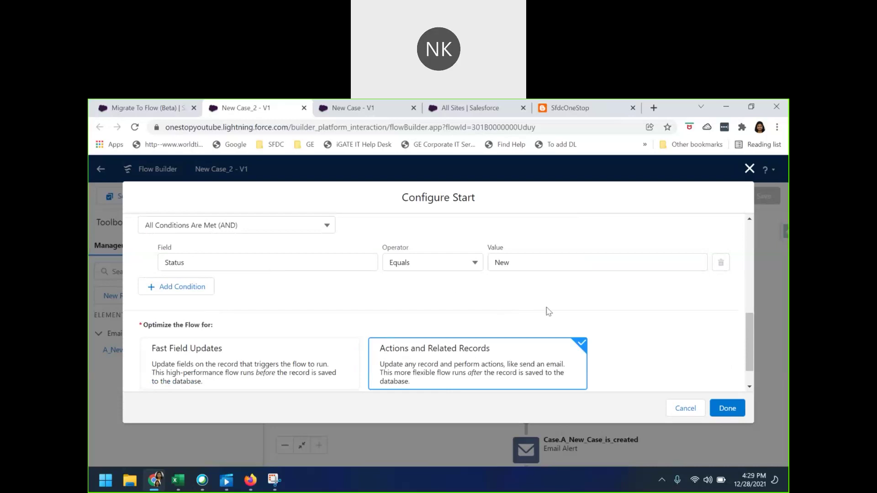
scroll(529, 314, "down", 1)
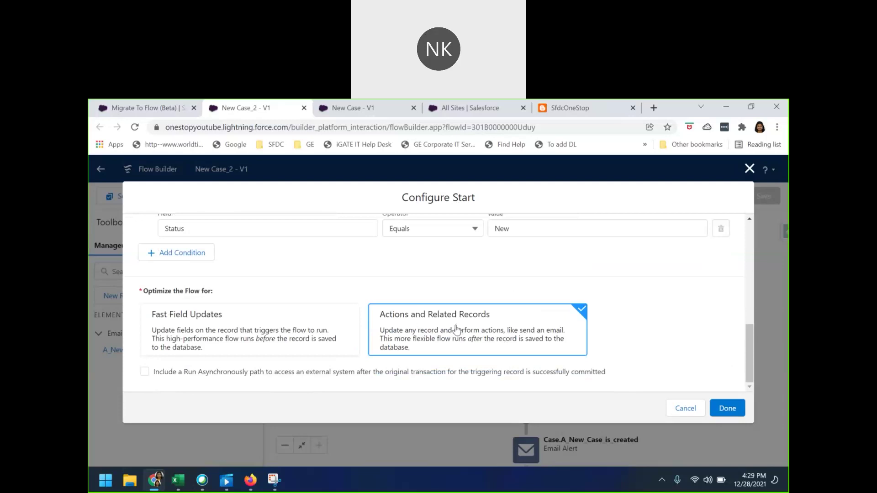
scroll(456, 328, "up", 5)
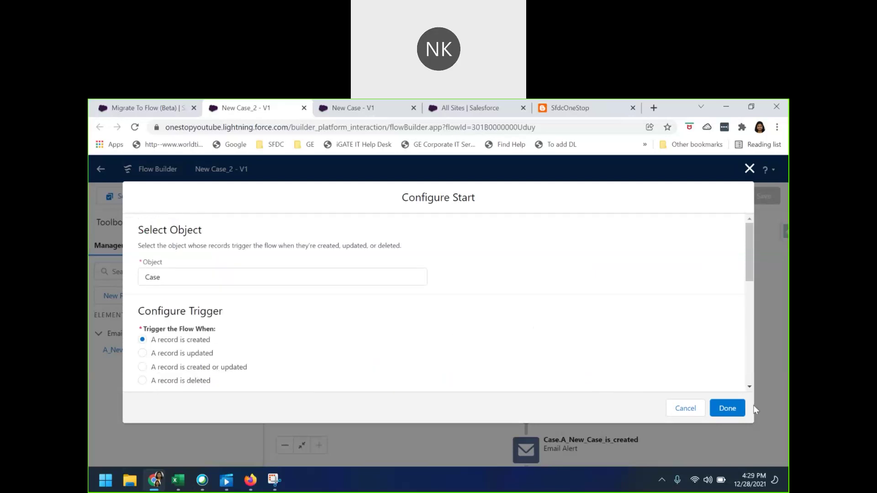
left_click(729, 409)
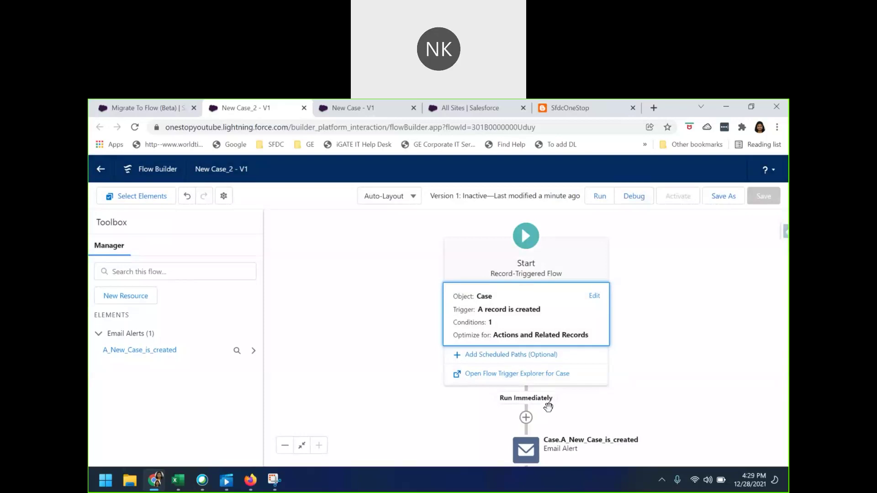
Inspect the Case.A_New_Case_is_created email alert's input values and browse the elements that can be added after it.
left_click(534, 456)
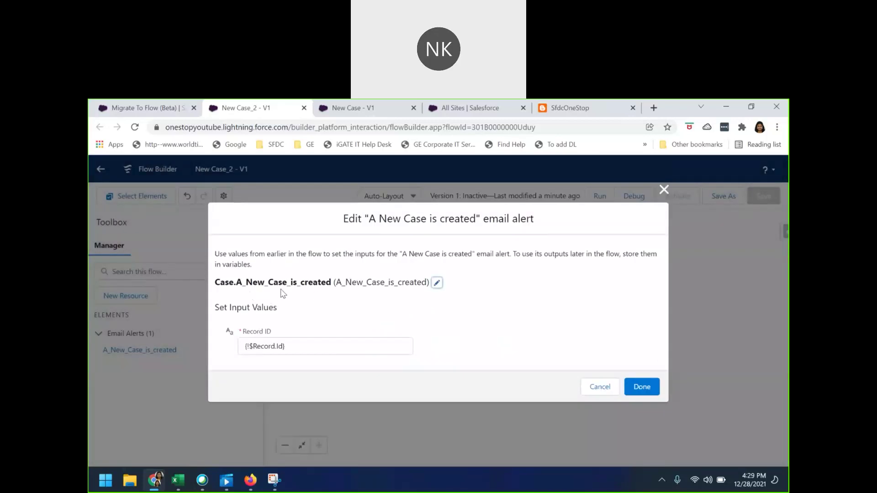
left_click(589, 396)
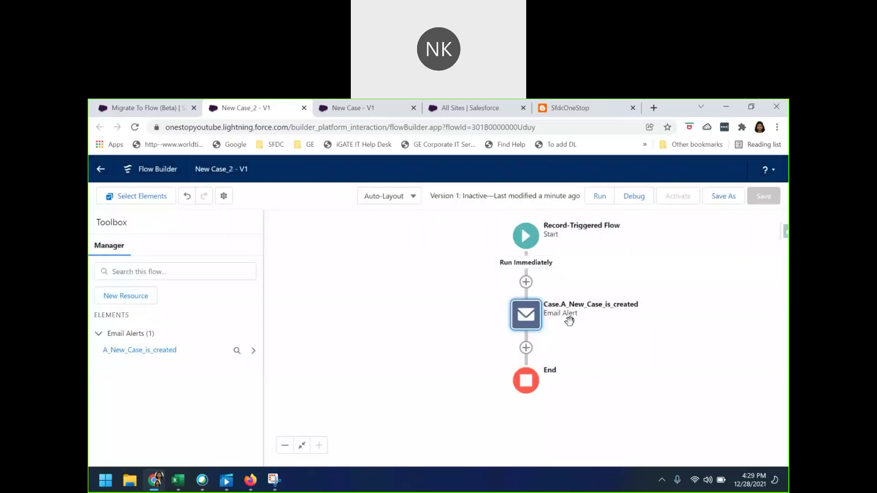
left_click(527, 351)
scroll(502, 421, "down", 5)
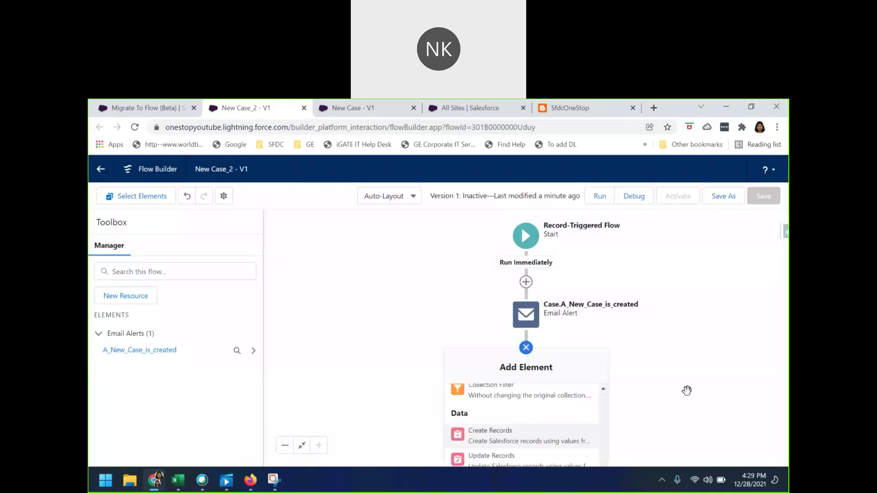
left_click(662, 384)
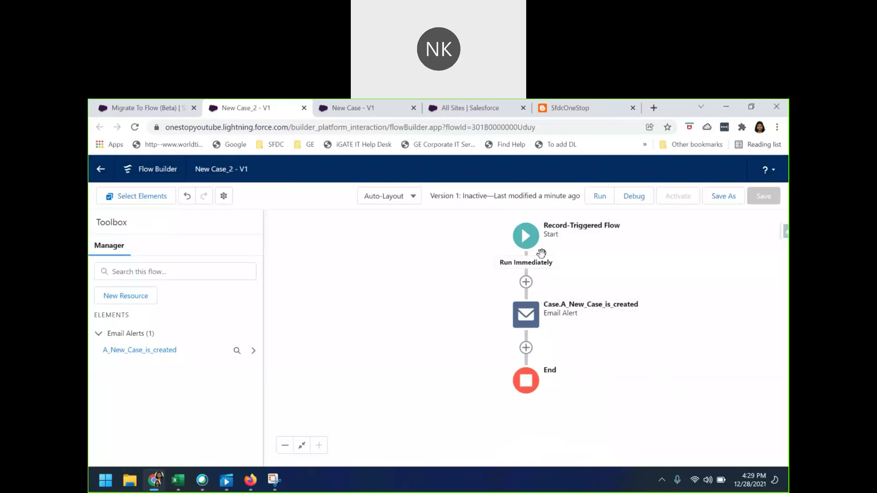
Recheck the Start element's summary and the email alert's Record ID input, closing the alert without changes.
left_click(529, 247)
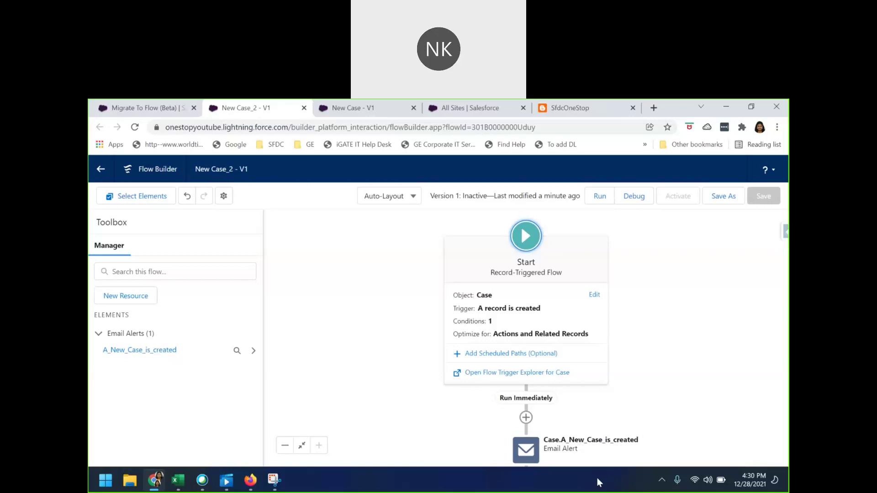
left_click(526, 452)
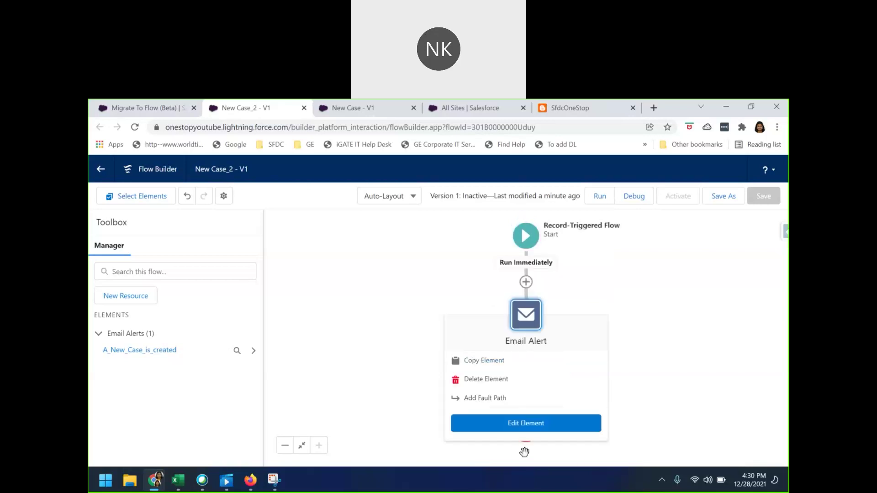
left_click(532, 424)
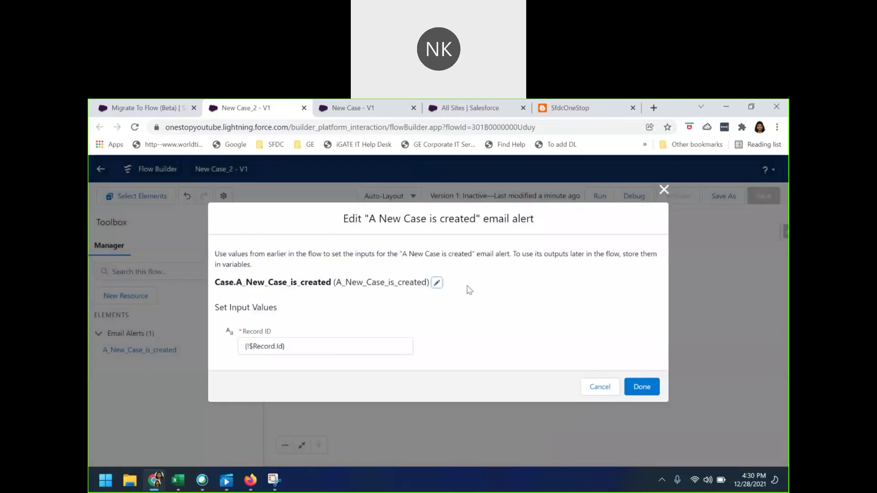
left_click(665, 190)
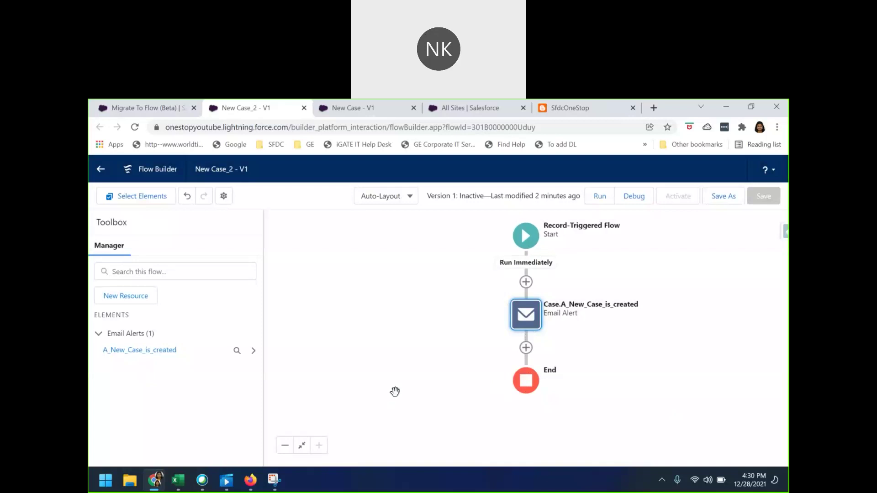
Save the flow as a new version of New Case_2 and try to activate that version.
left_click(723, 204)
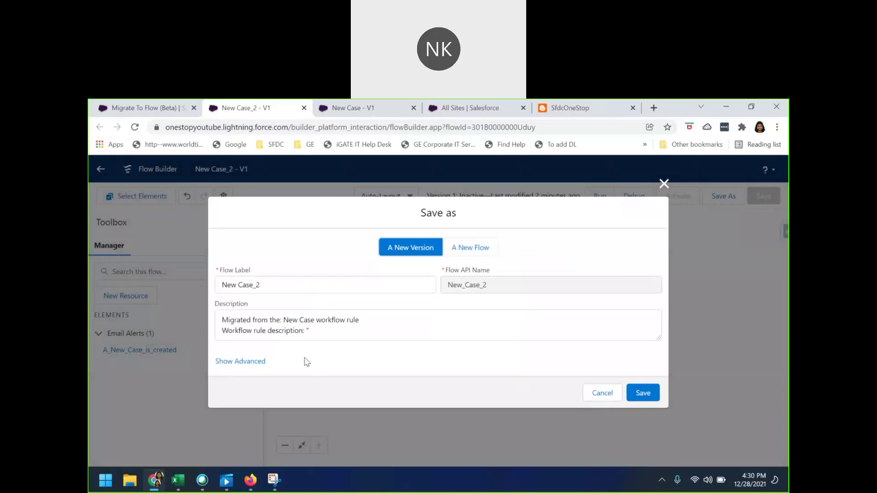
left_click(642, 393)
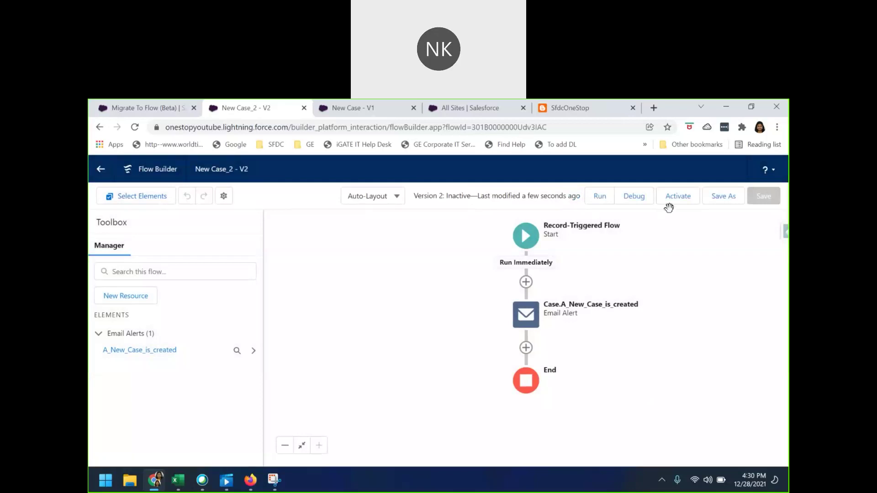
left_click(678, 196)
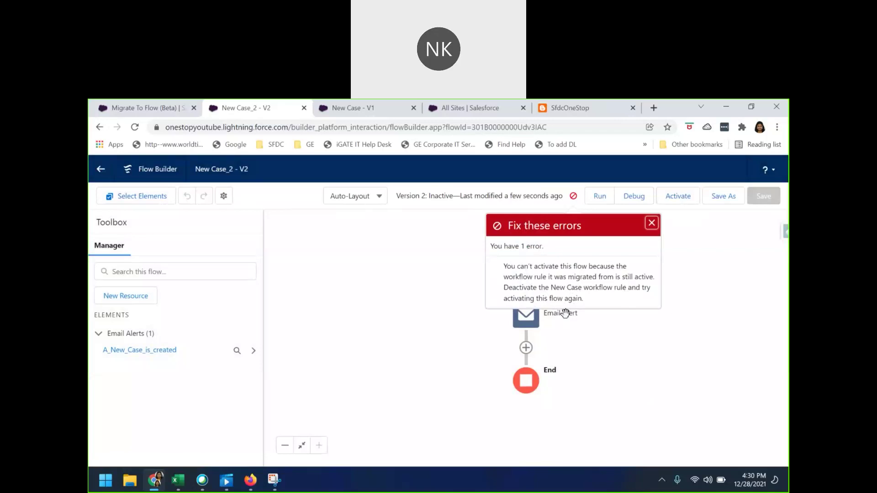
Return to Setup, find the Workflow Rules page with the search term "workflow", and open the New Case rule.
left_click(122, 113)
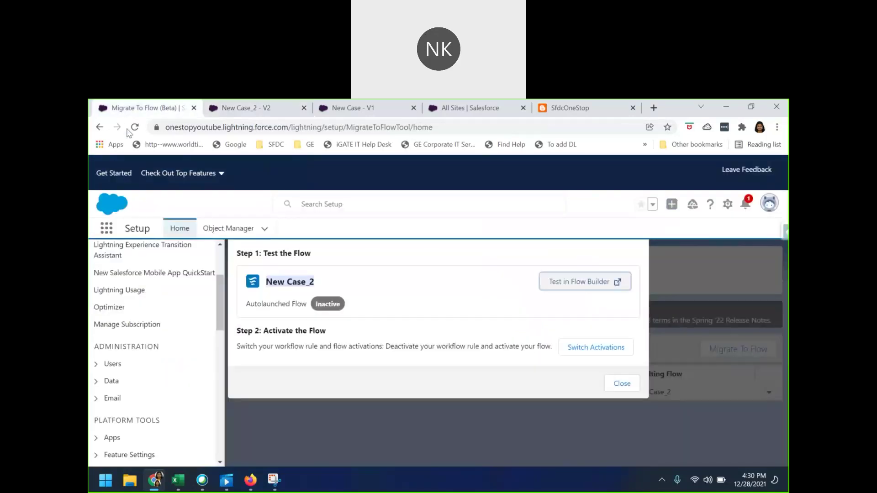
scroll(138, 388, "up", 3)
left_click(139, 260)
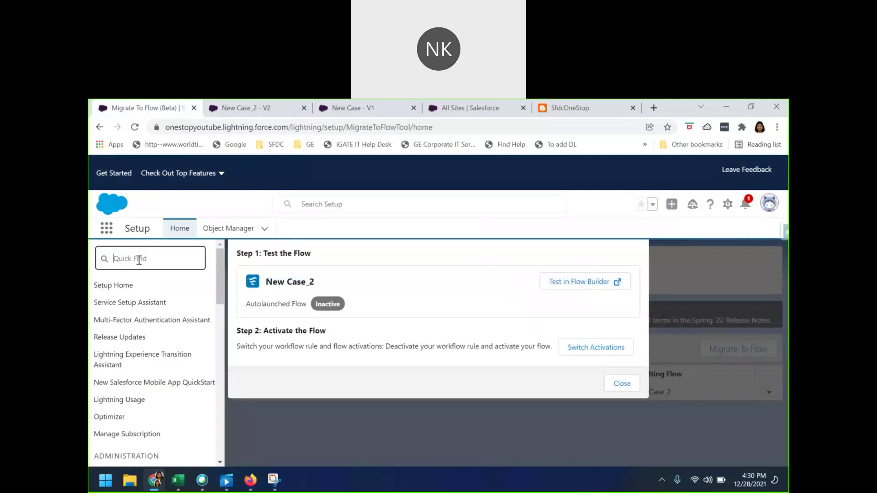
type("workflow")
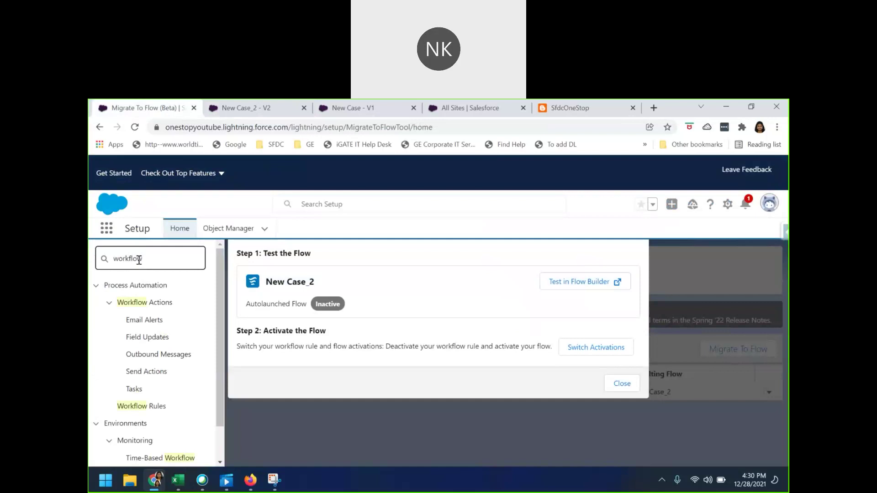
left_click(141, 406)
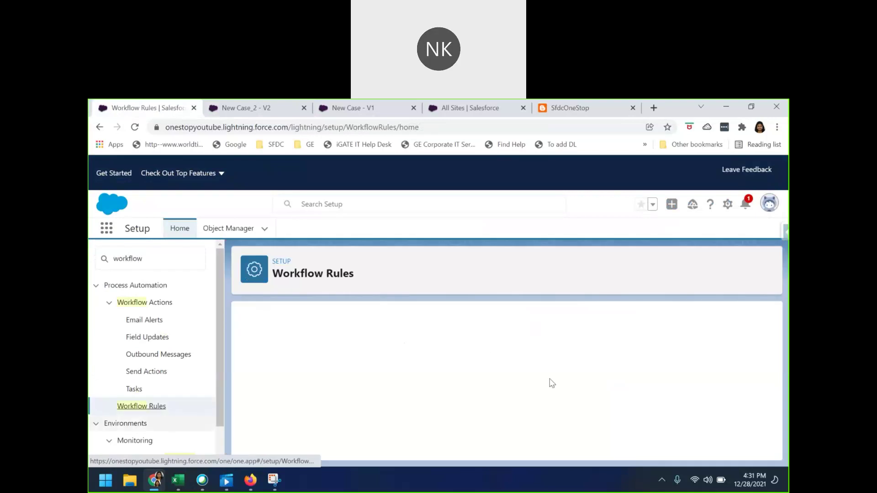
scroll(526, 367, "down", 5)
left_click(253, 438)
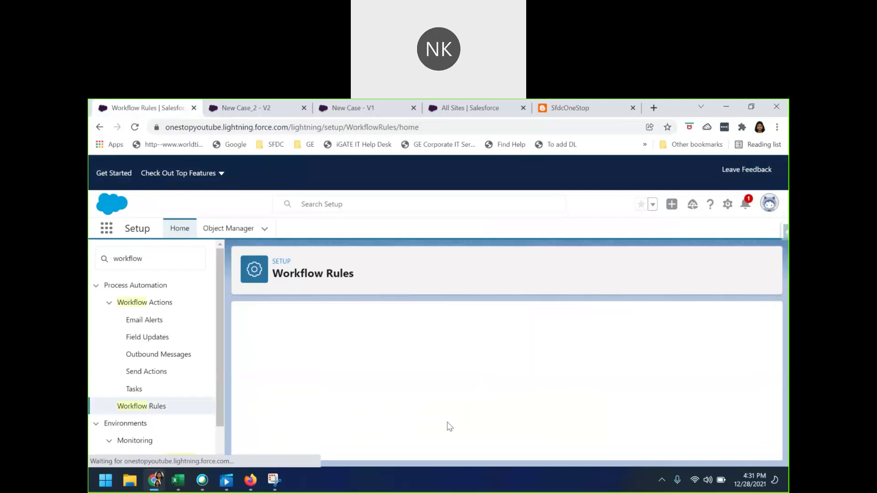
scroll(264, 447, "down", 1)
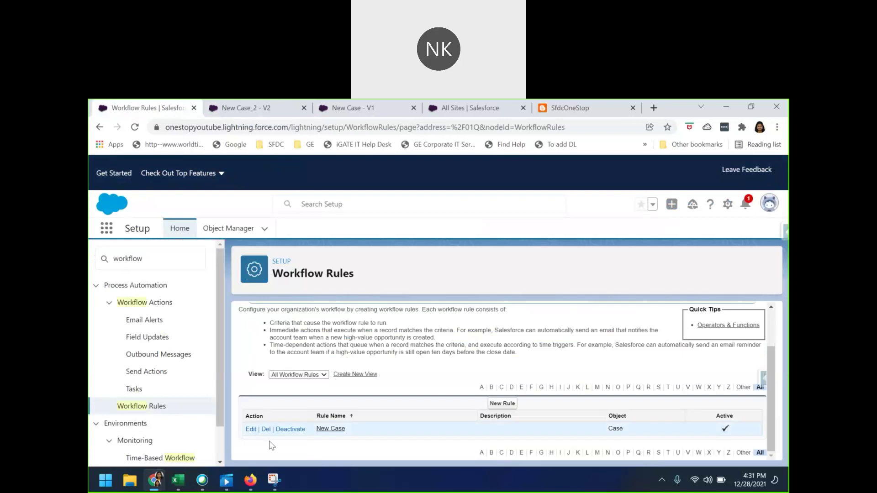
left_click(332, 430)
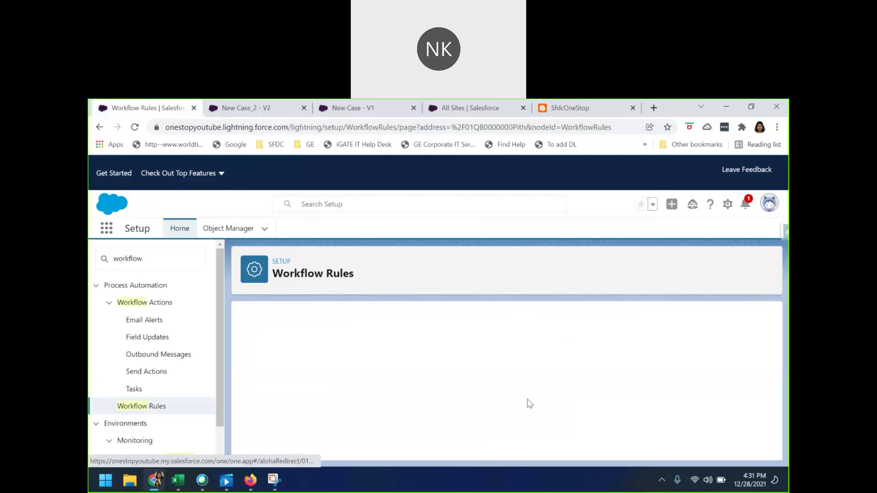
Open the rule's "A New Case is created" email alert and review its template, recipients and the rules using it.
scroll(404, 426, "down", 2)
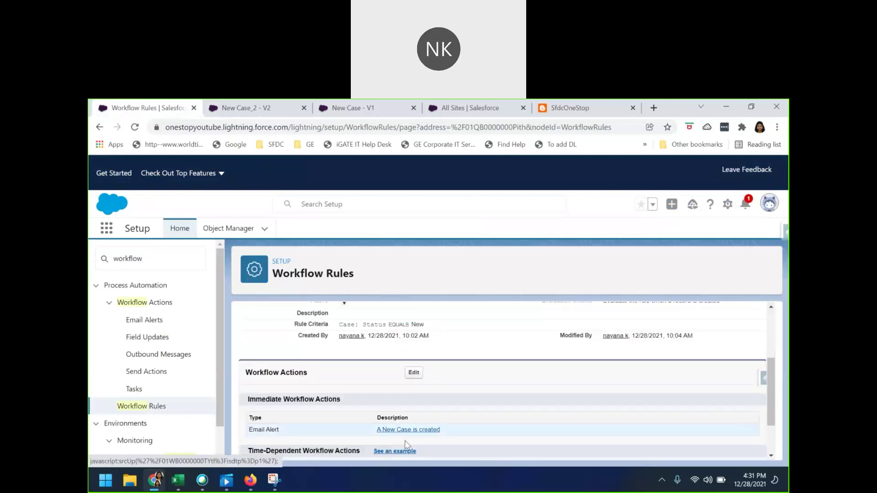
left_click(433, 431)
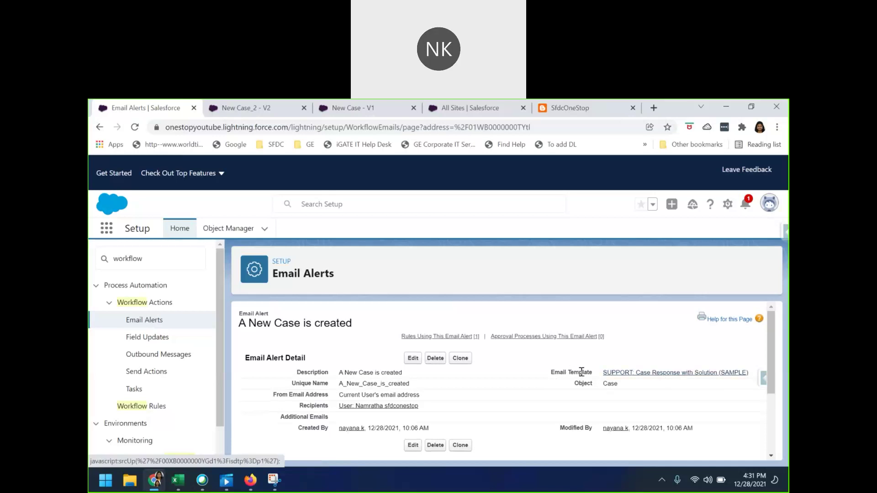
scroll(357, 417, "down", 3)
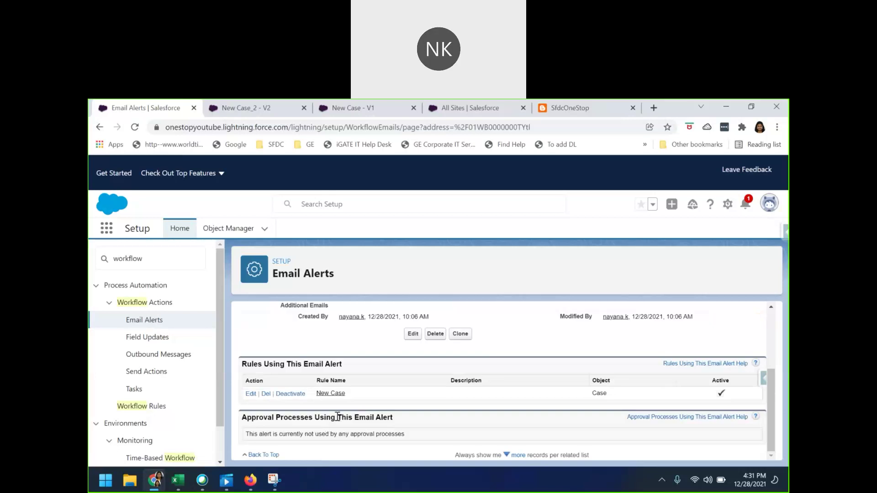
Go back to the New Case workflow rule, deactivate it and check its Active field.
left_click(99, 127)
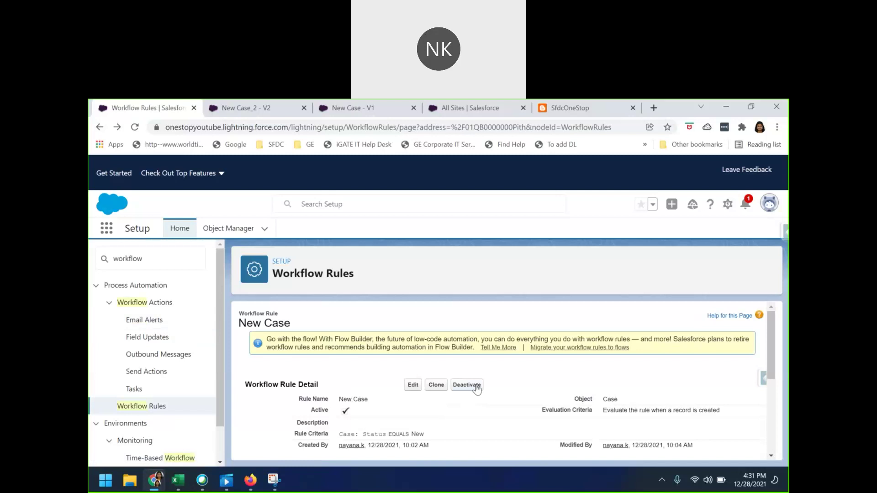
left_click(474, 386)
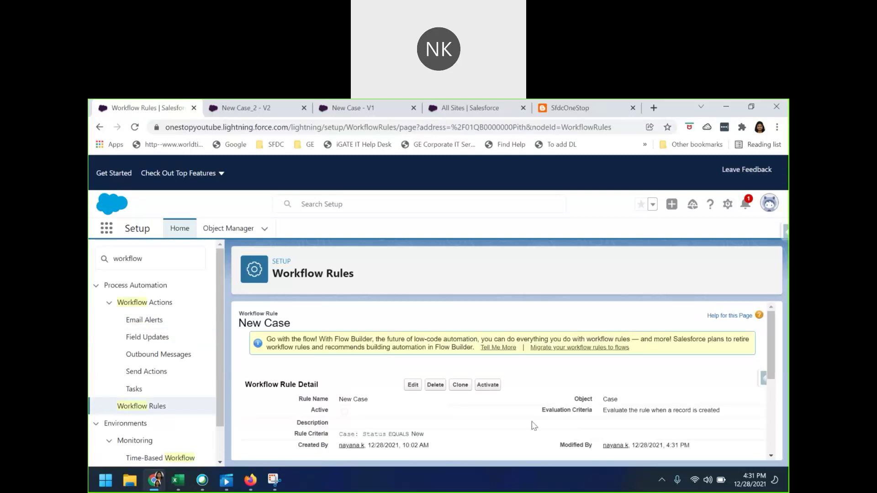
double_click(326, 410)
Activate version 2 of the New Case_2 flow and check its last modified date in the Flows list.
left_click(224, 110)
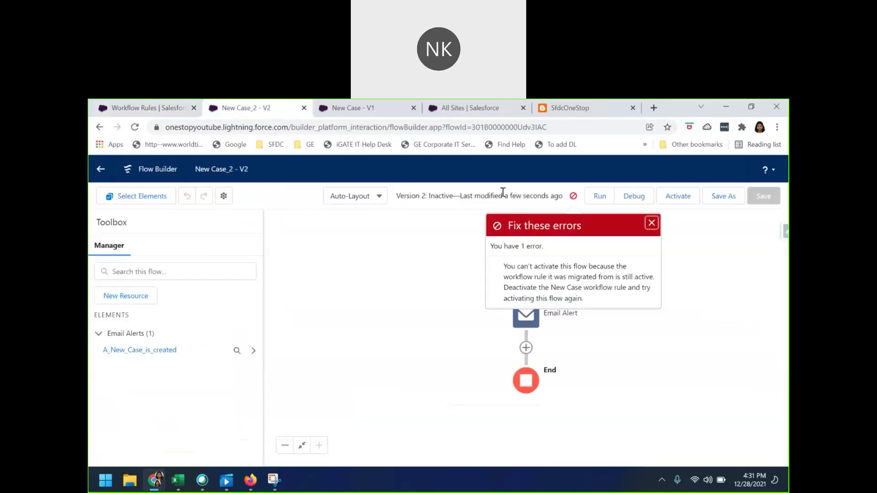
left_click(652, 223)
left_click(683, 204)
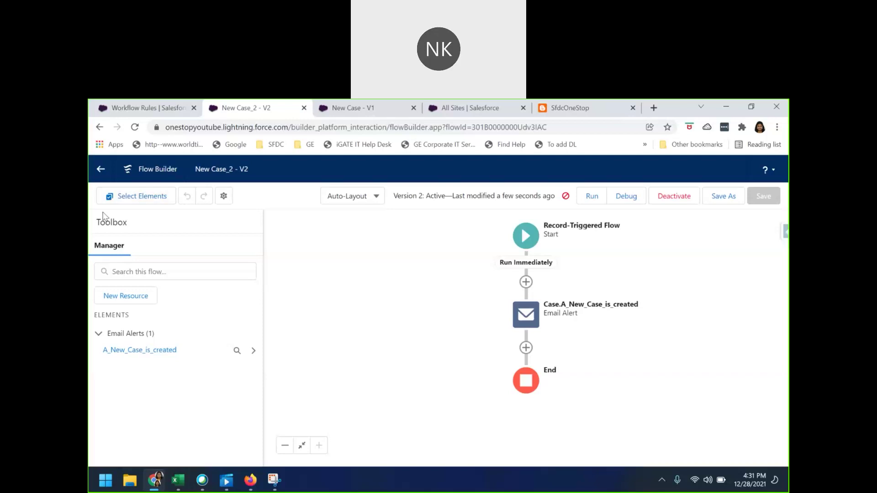
left_click(100, 170)
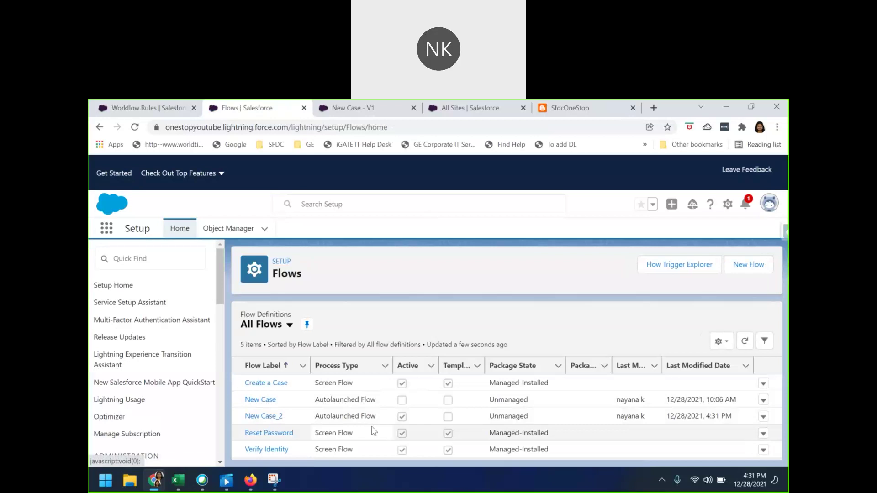
left_click_drag(667, 418, 747, 420)
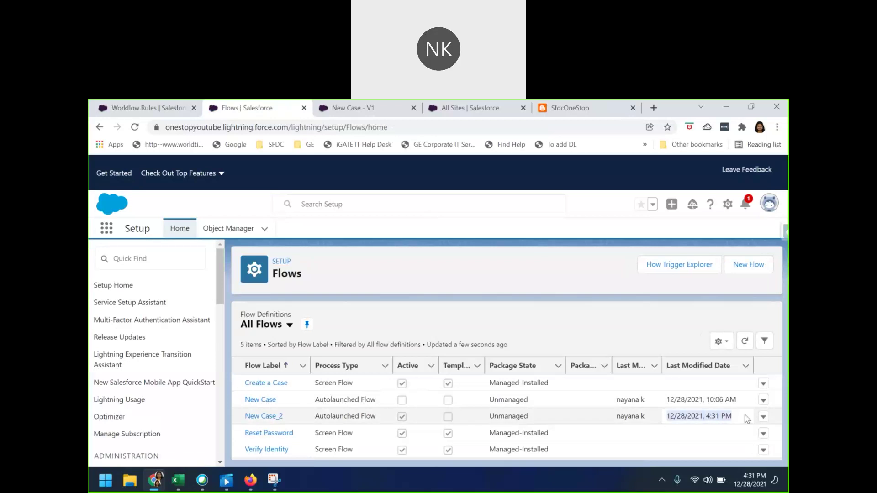